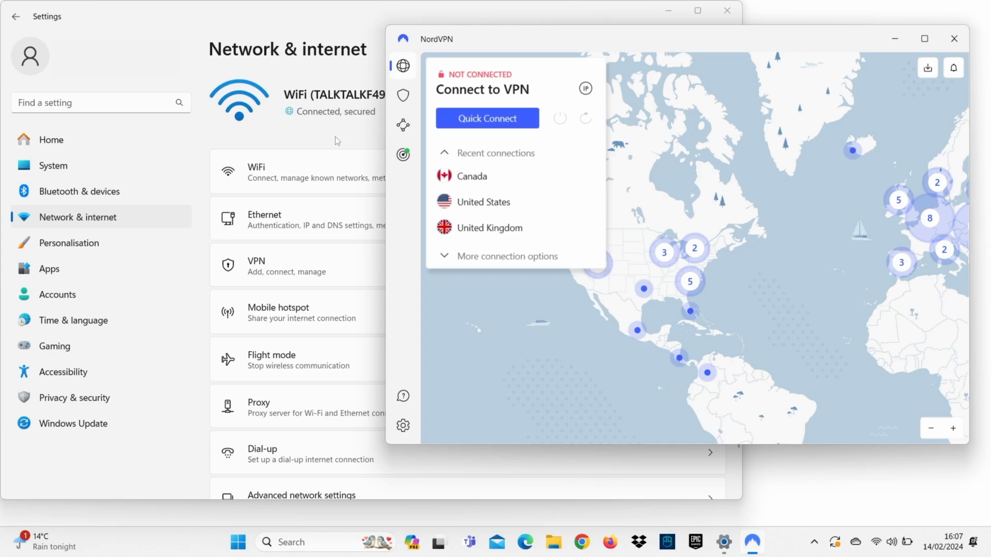
Turn the Mobile hotspot toggle On, then return focus to NordVPN.
click(166, 212)
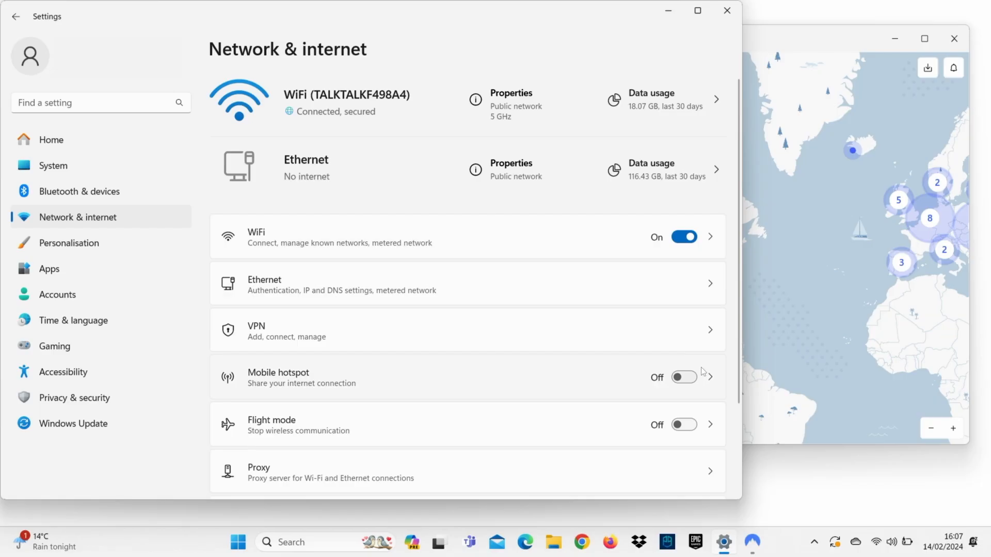
click(690, 379)
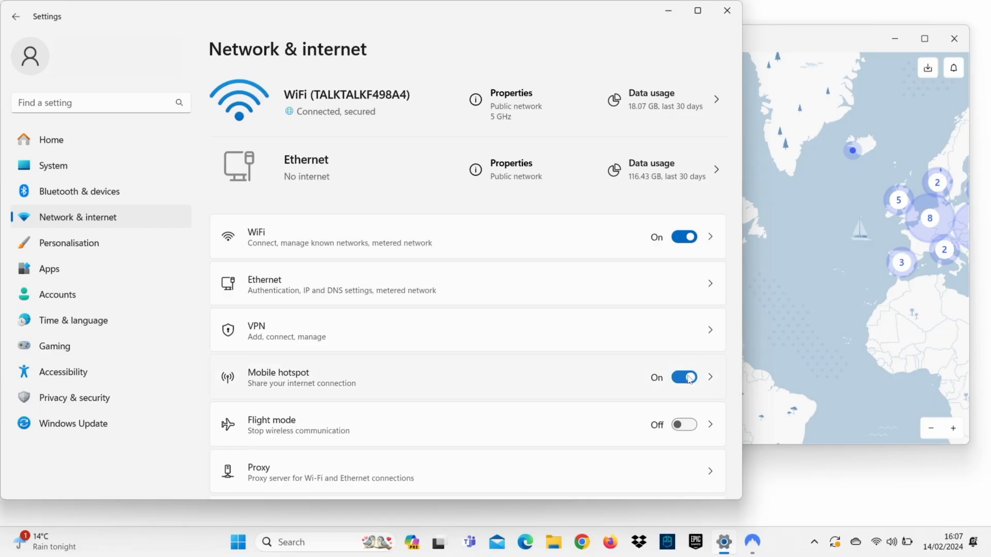
click(795, 330)
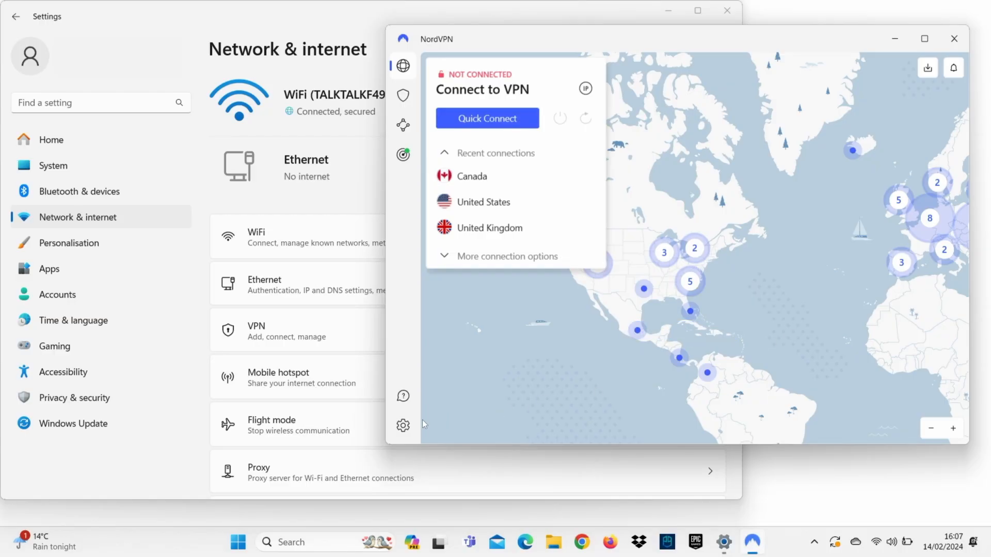
Set NordVPN's Connection protocol to OpenVPN (TCP).
click(403, 425)
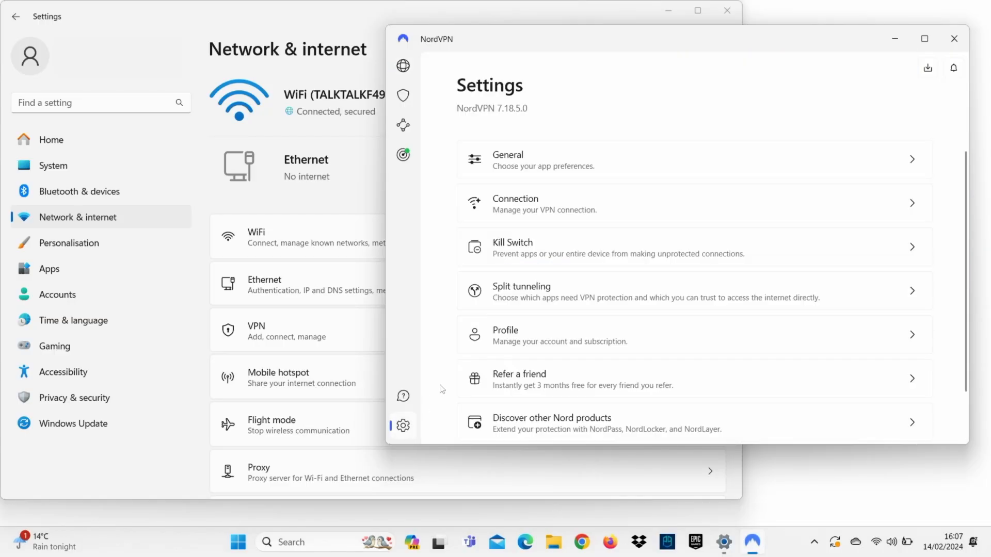
click(595, 217)
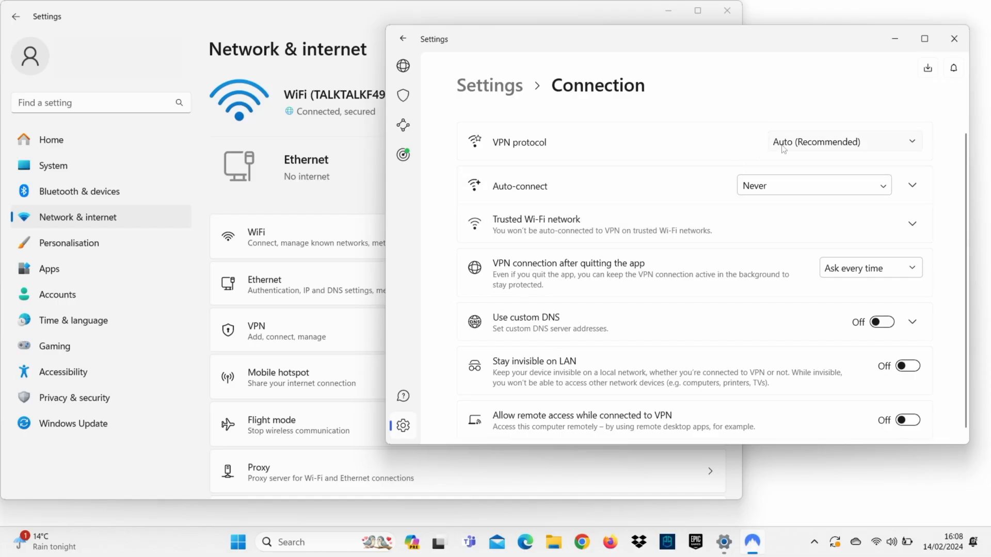
click(820, 142)
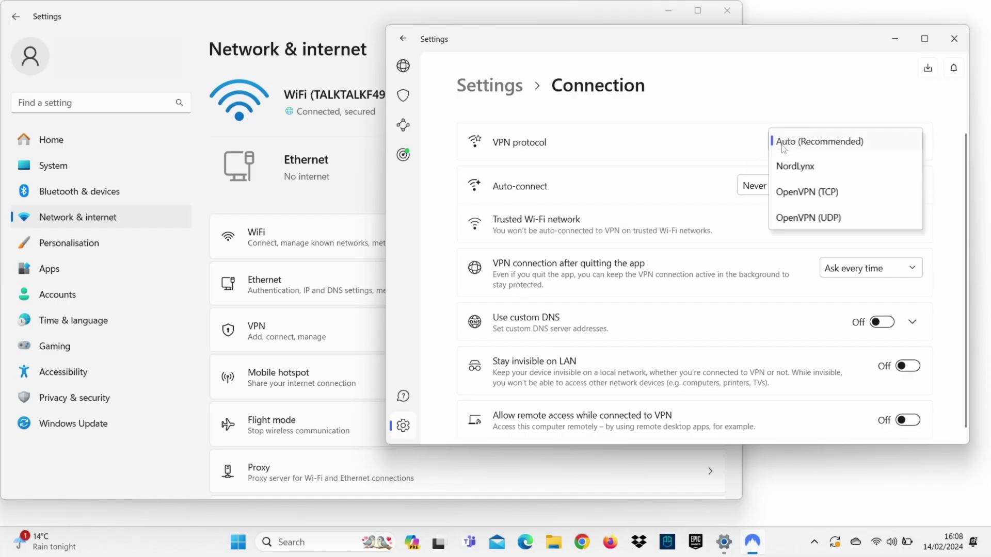
click(788, 195)
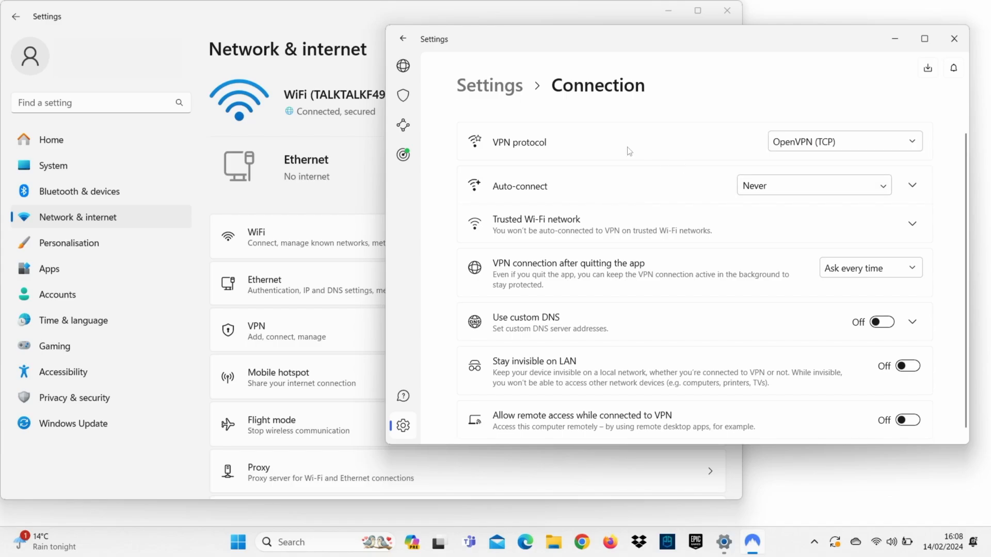
Connect to Canada from Recent connections and return to Windows Settings.
click(402, 66)
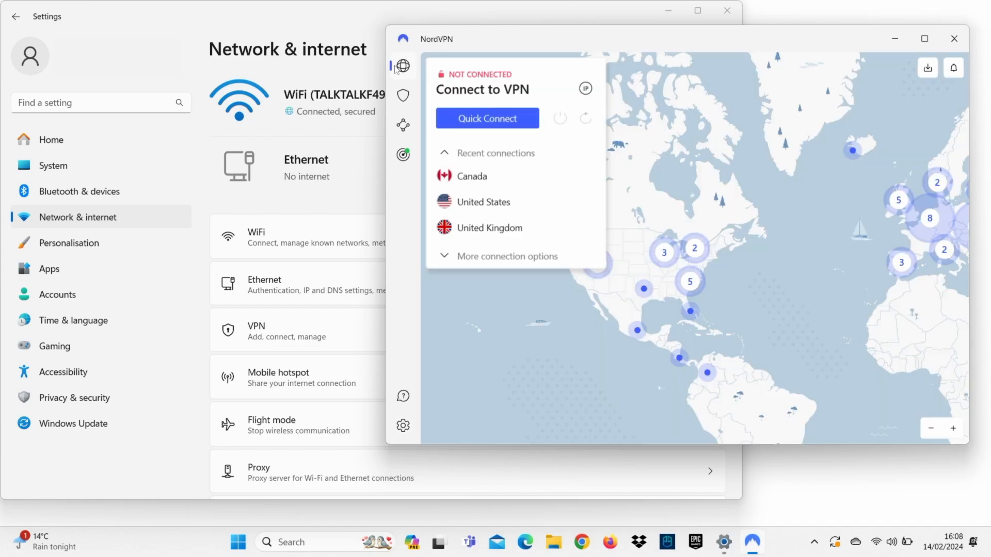
click(467, 178)
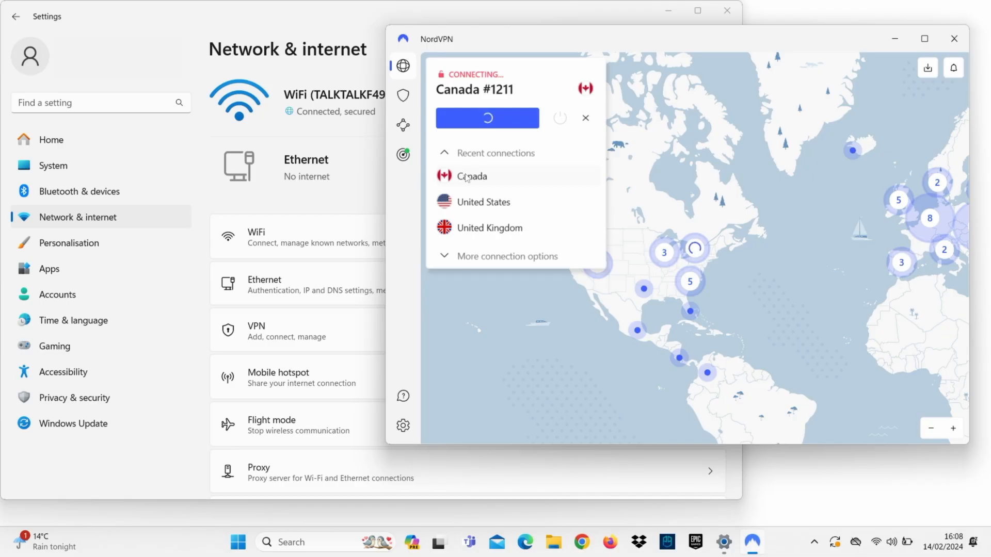
click(370, 202)
scroll(370, 202, down, 3)
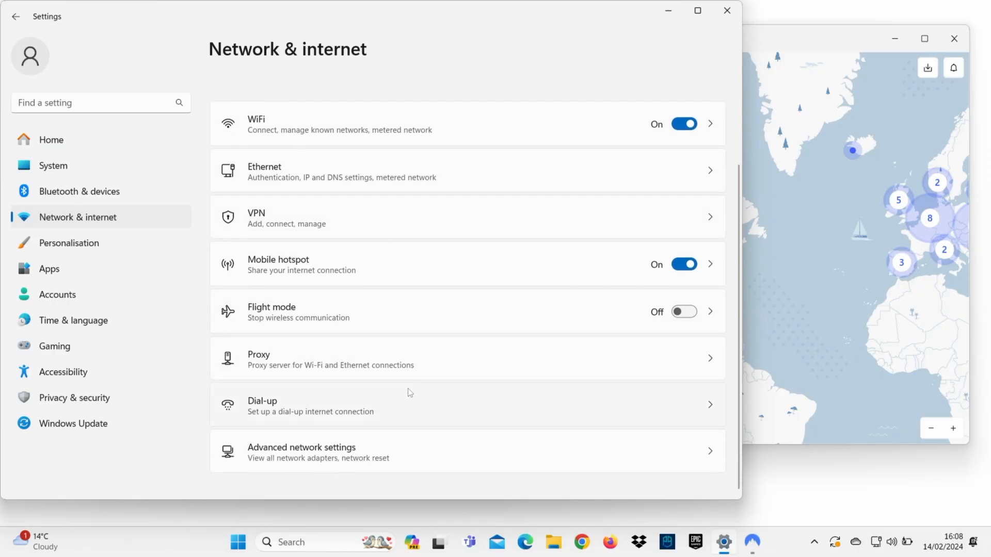
Reach Ethernet 2 (TAP-NordVPN) Properties via Advanced network settings > More adapter options > Edit.
click(407, 448)
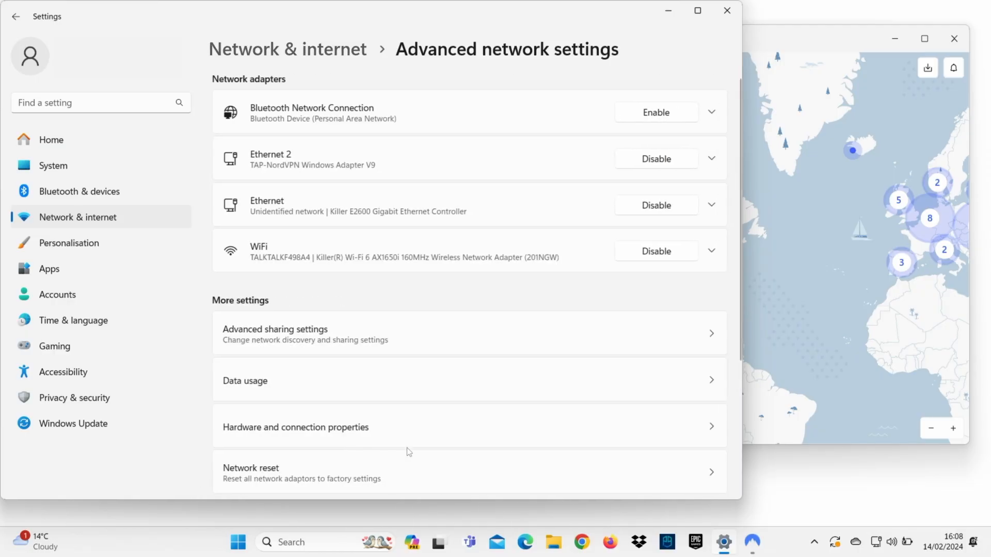
click(519, 171)
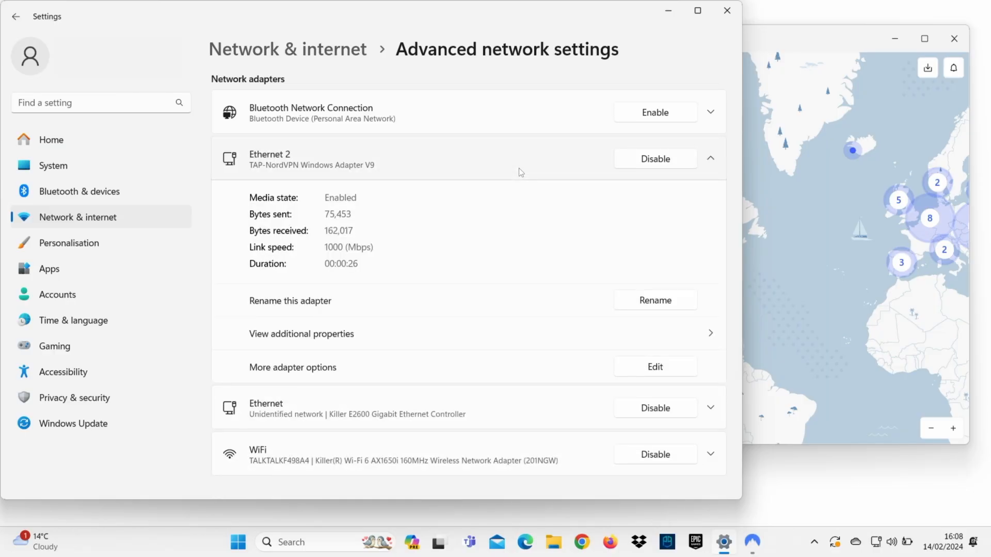
click(633, 367)
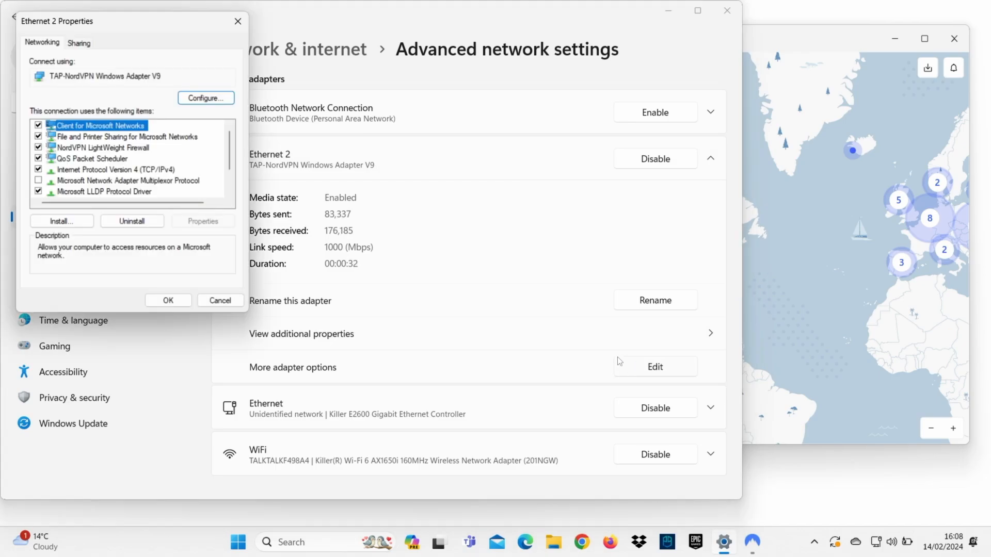
Allow other network users to connect through Ethernet 2 and accept the notice.
click(91, 43)
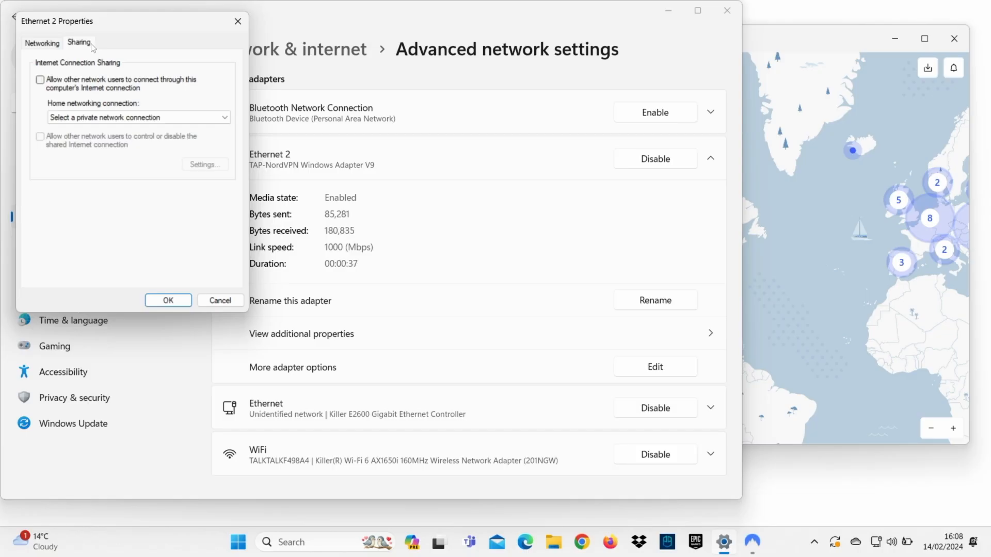
click(40, 80)
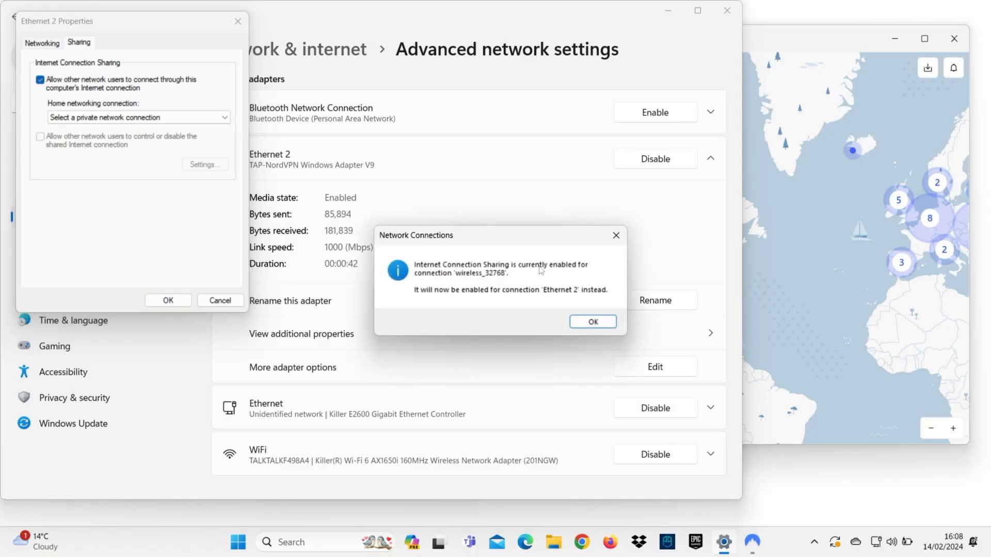
click(591, 321)
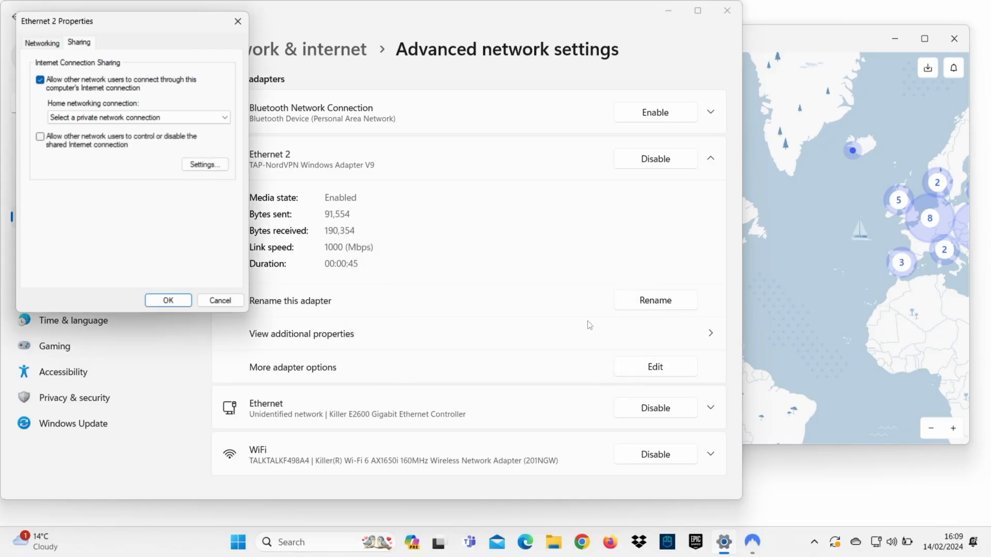
Choose Ethernet as the home networking connection and apply the sharing settings.
click(165, 117)
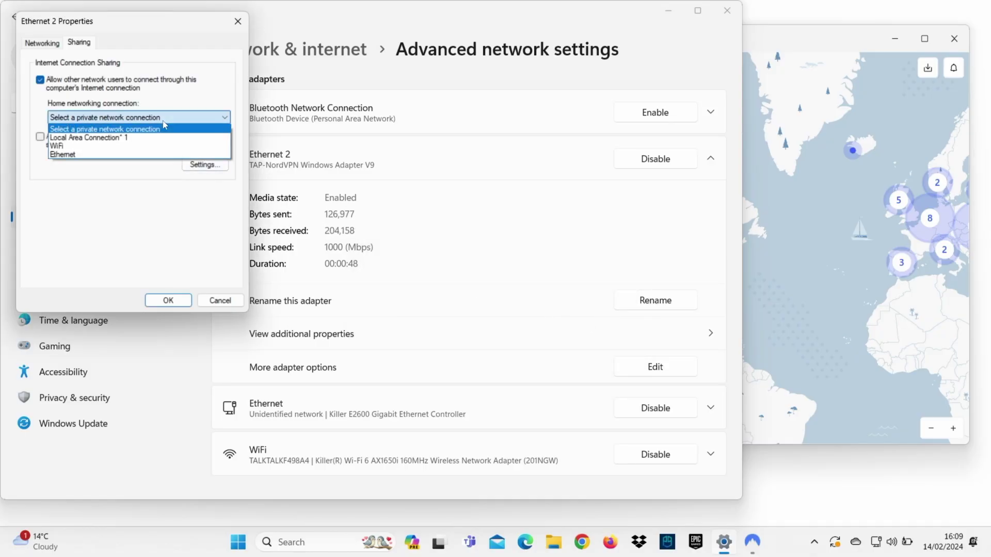
click(161, 155)
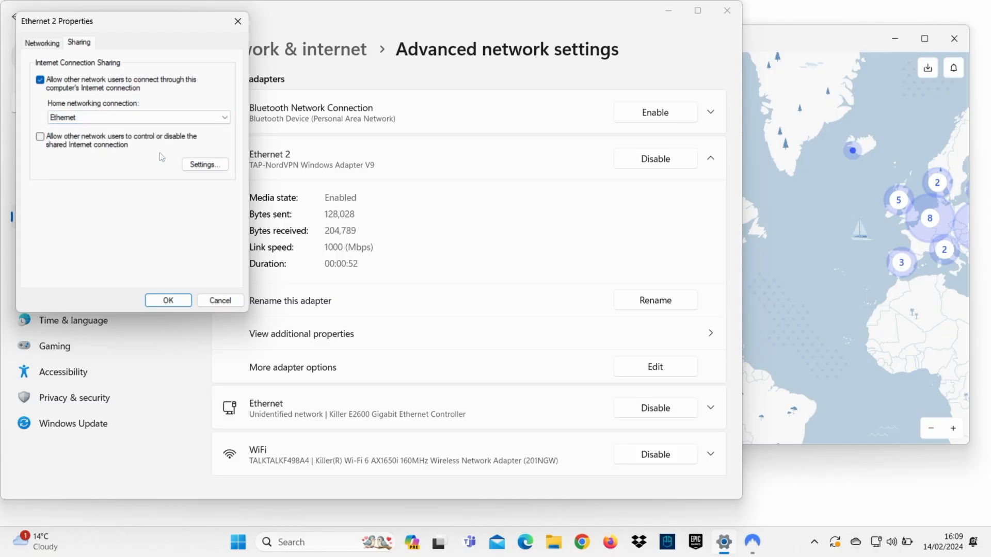
click(168, 300)
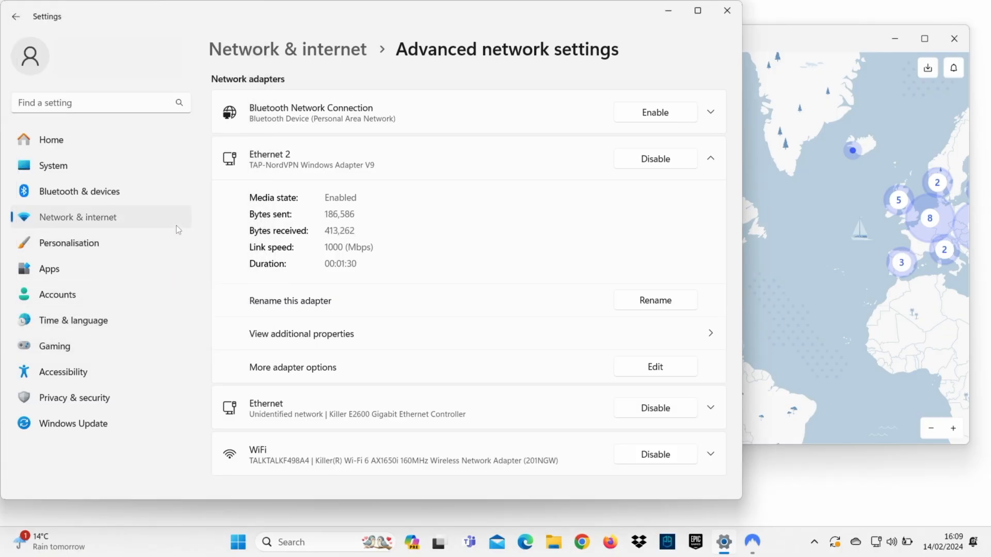
click(176, 225)
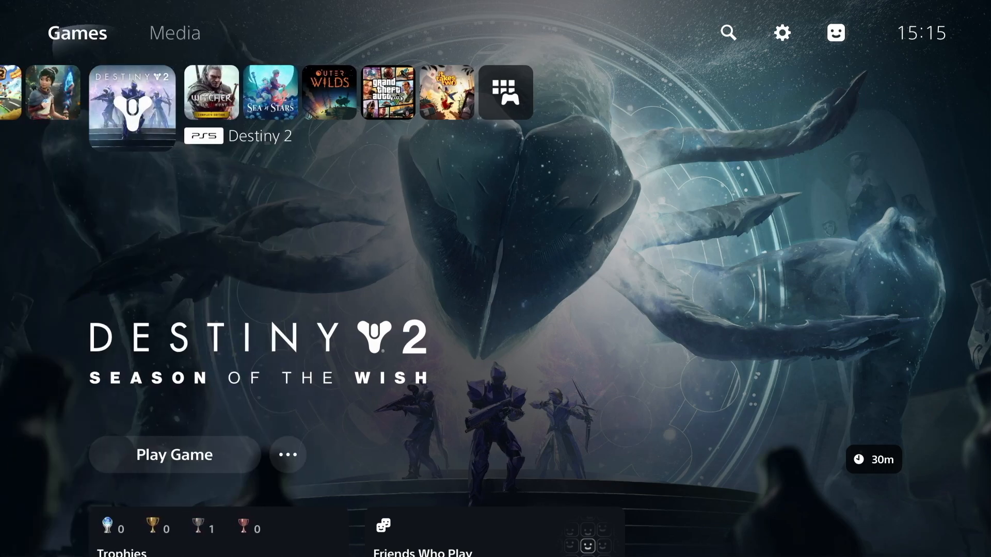
Reach the PS5 Network settings from the home screen.
key(Up)
key(Right)
key(Right)
key(Right)
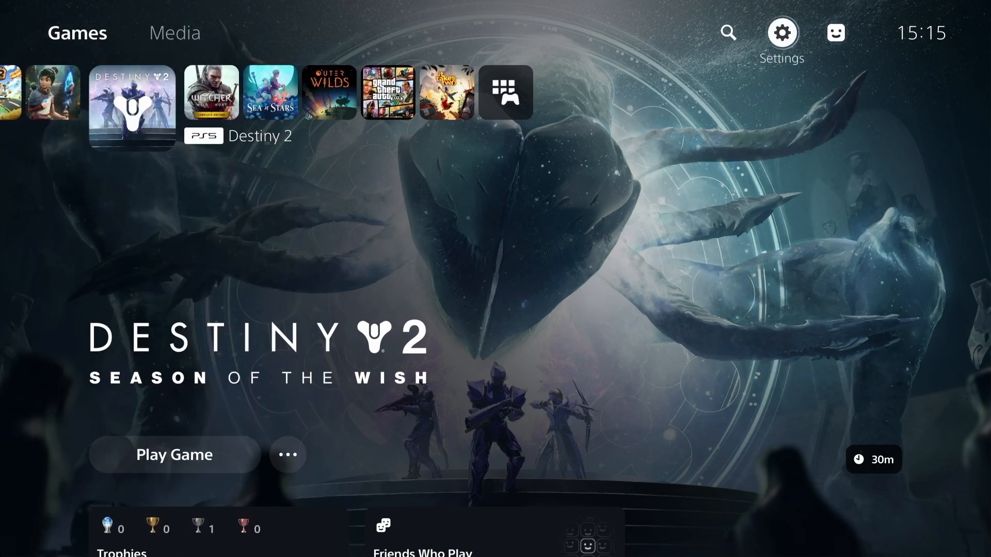
key(Return)
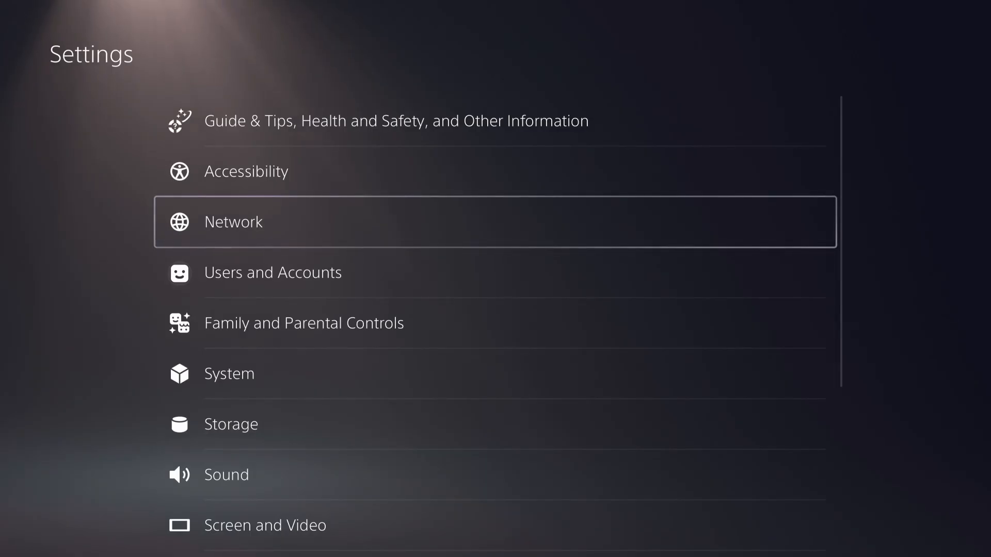
key(Return)
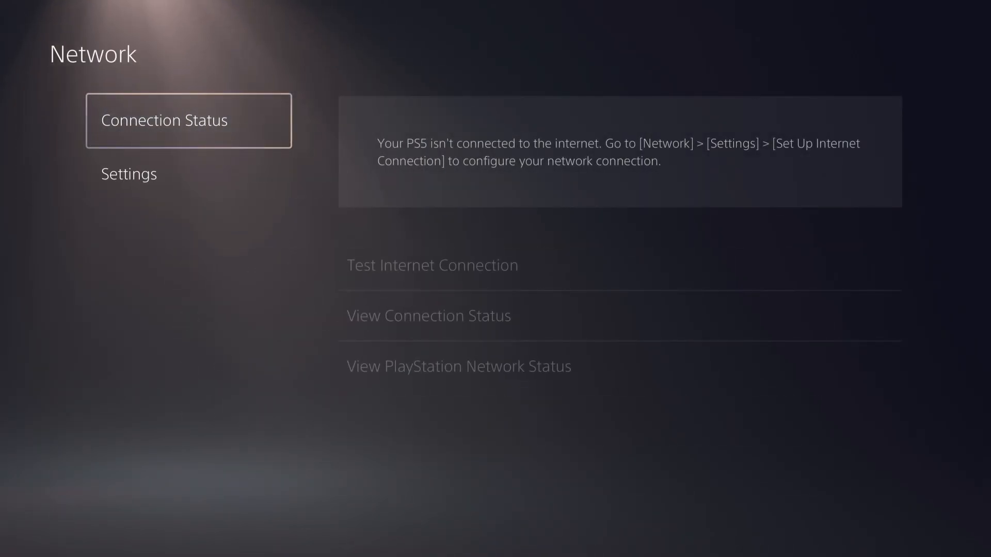
Start Set Up Internet Connection and select Set Up Wired LAN, proposing Wired LAN 1.
key(Down)
key(Return)
key(Down)
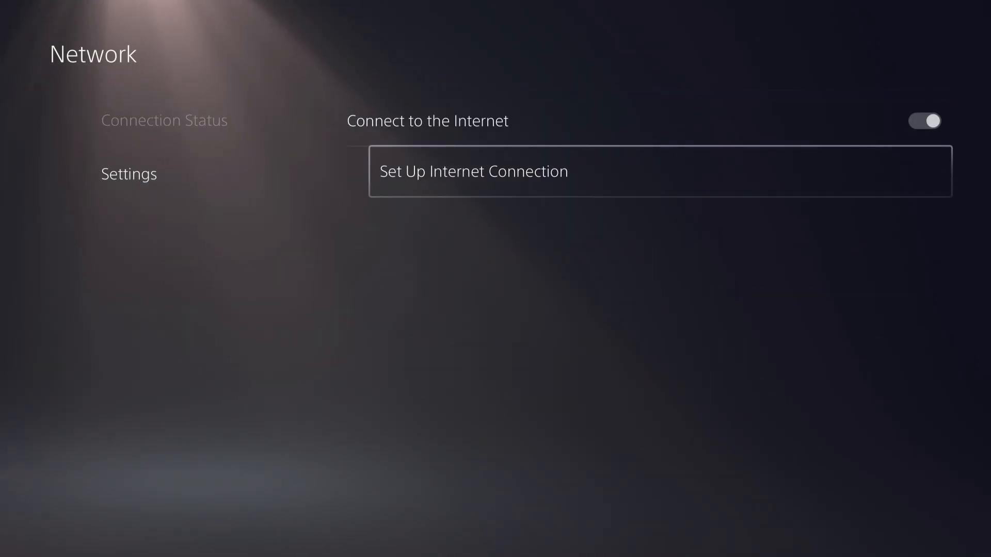
key(Return)
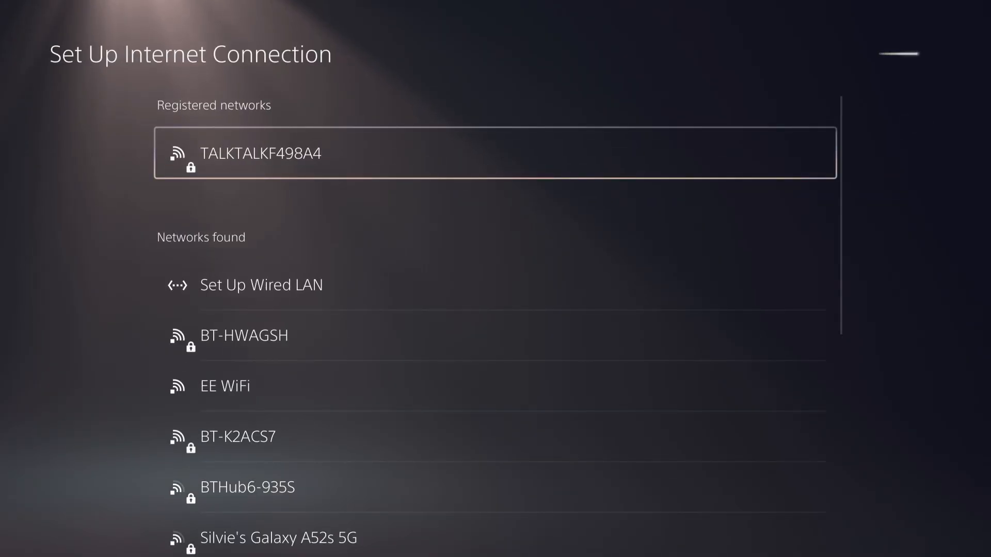
key(Down)
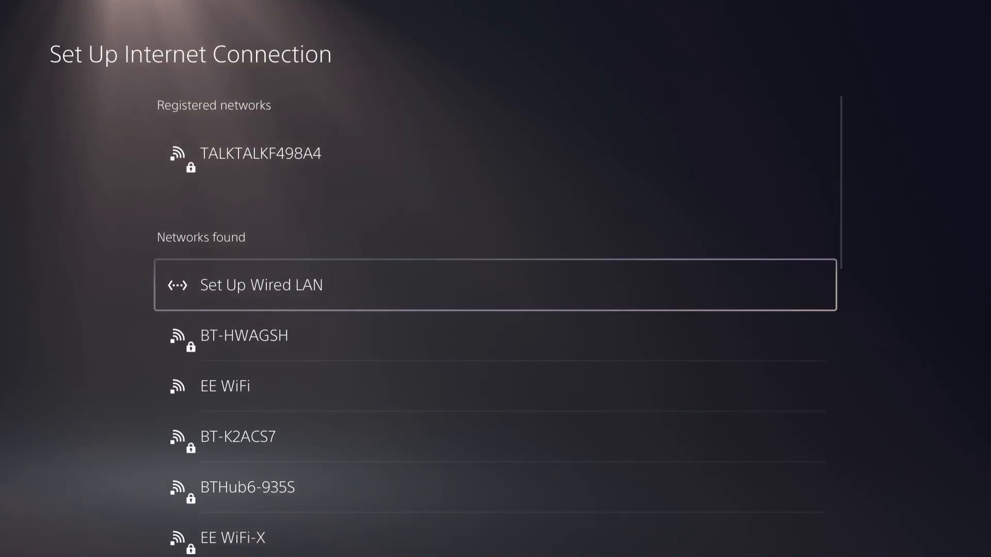
key(Return)
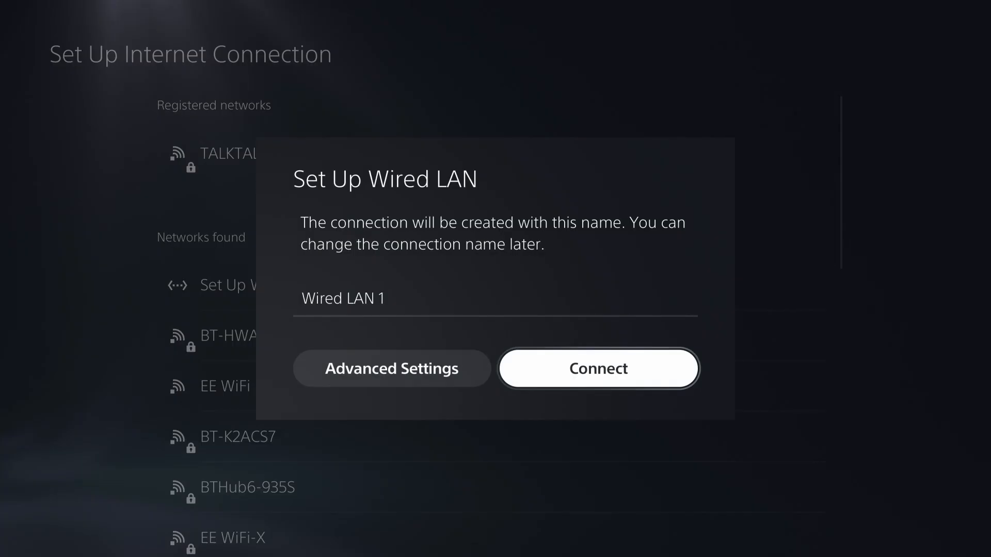
Confirm Connect to register and connect the Wired LAN 1 connection.
key(Return)
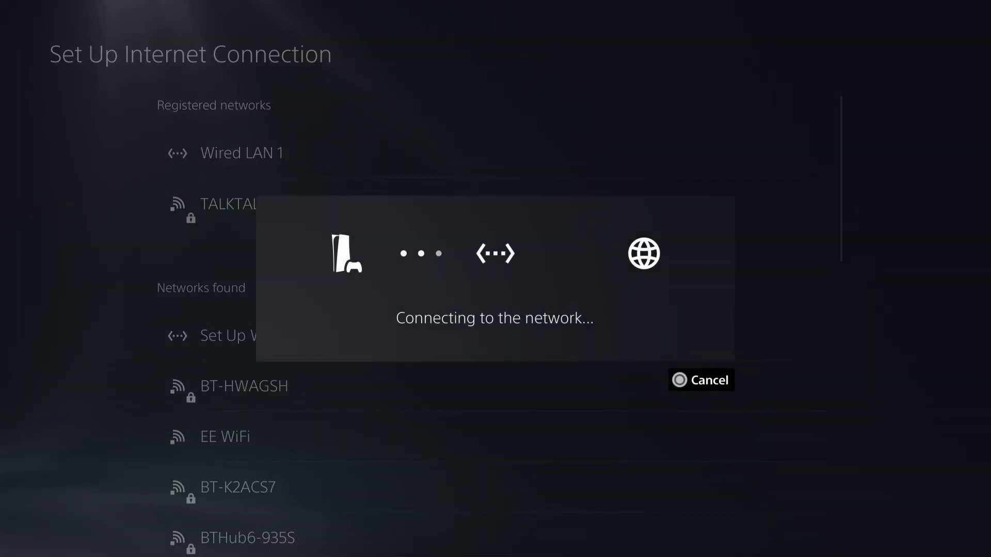